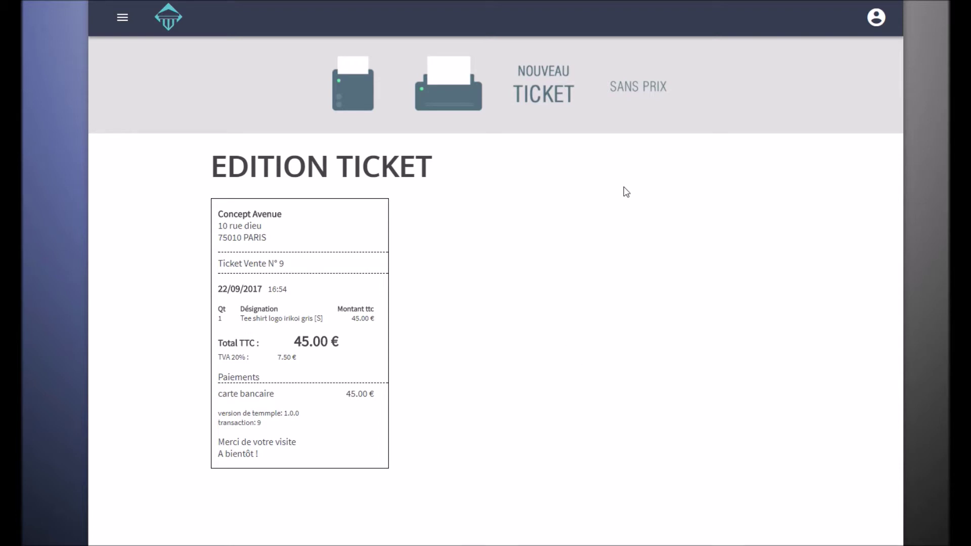
Switch the ticket display between priced and price-free versions, and preview the receipt print of the version without prices
left_click(634, 96)
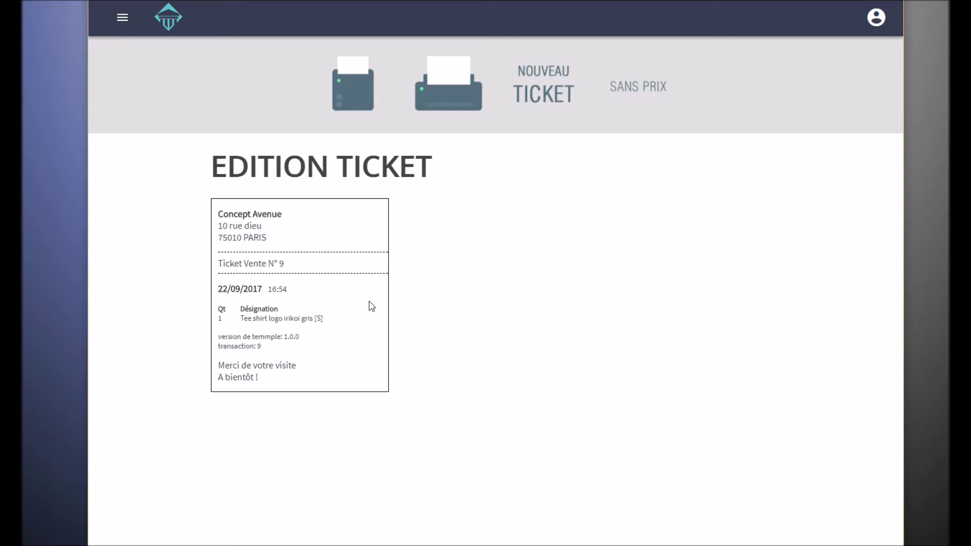
left_click(636, 93)
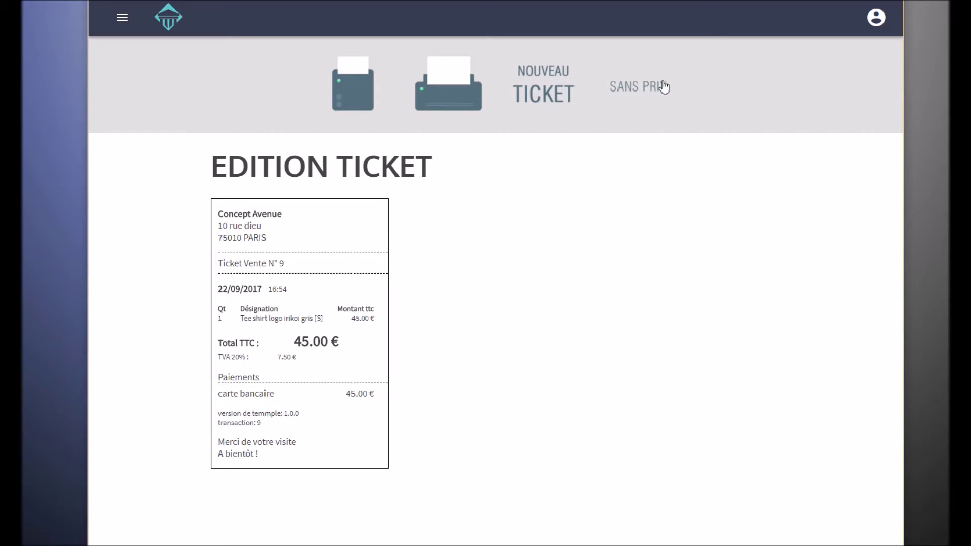
left_click(643, 86)
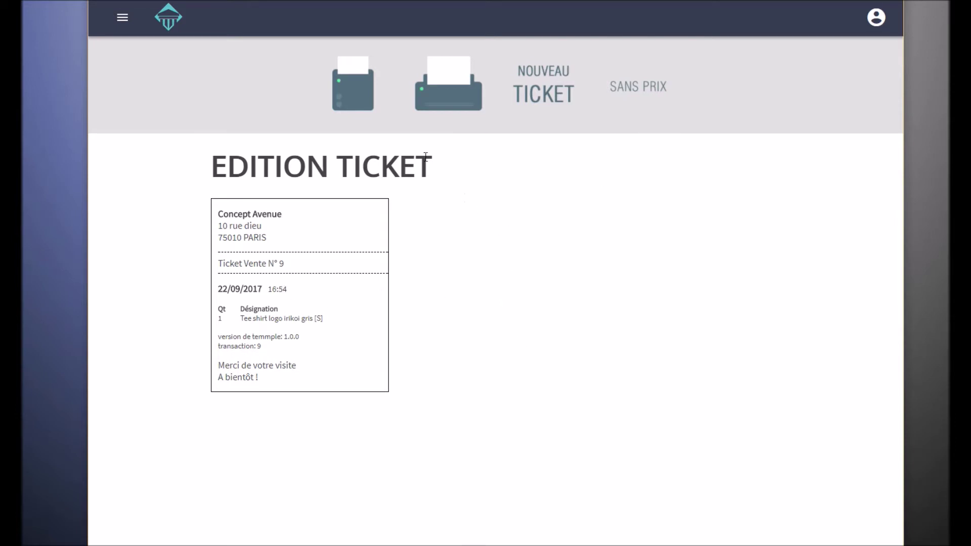
left_click(347, 85)
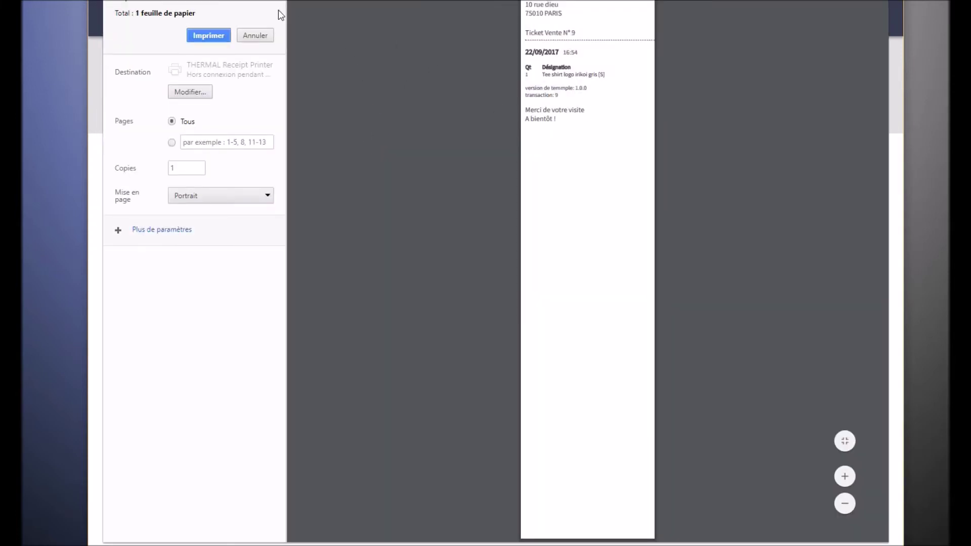
left_click(261, 35)
Restore the prices on the ticket, preview its receipt print and leave the preview without printing
left_click(634, 90)
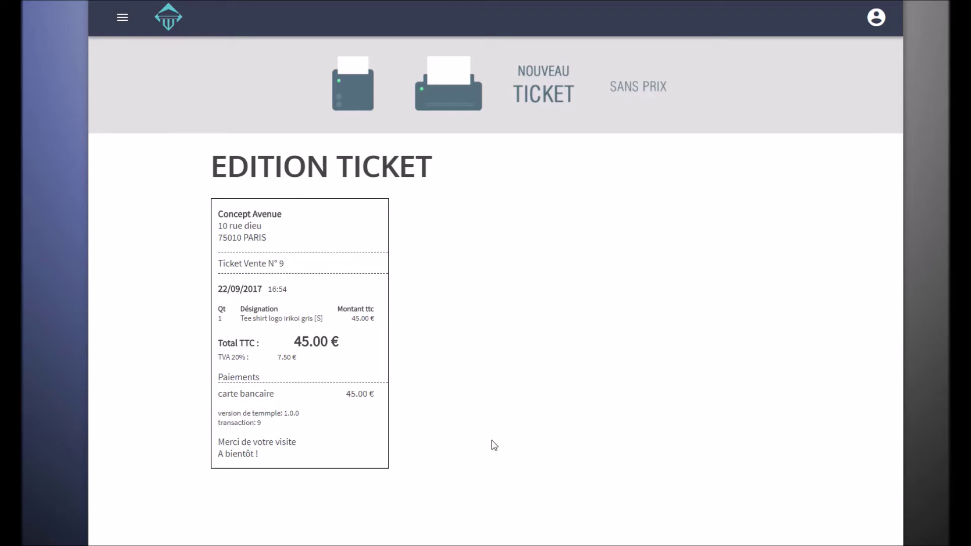
left_click(353, 96)
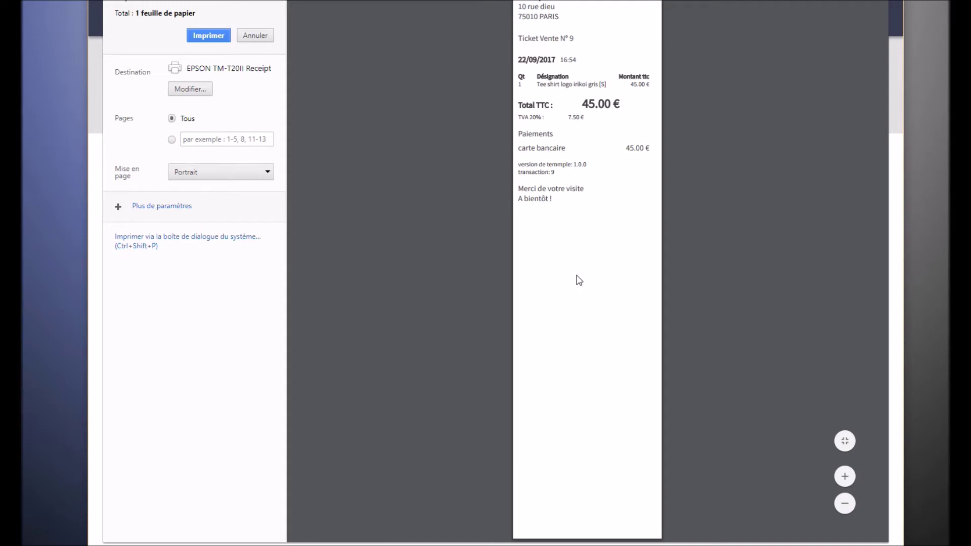
left_click(264, 38)
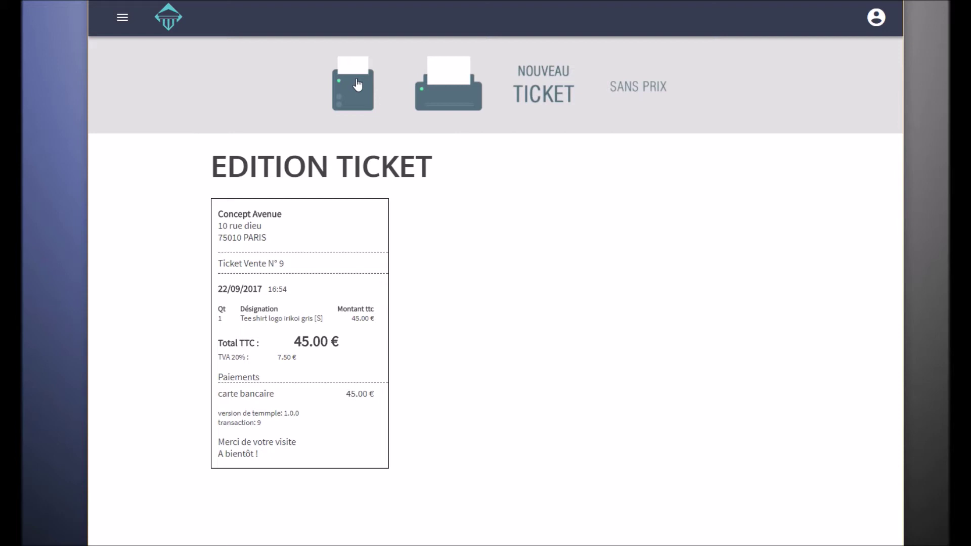
Open the invoice version of the ticket and set its print destination to Canon MG5600 series Printer, without printing
left_click(444, 94)
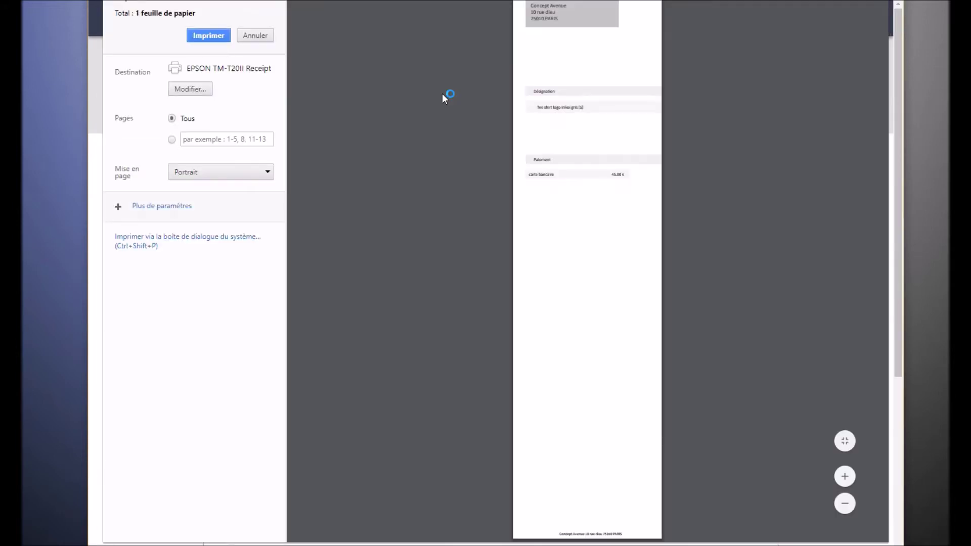
left_click(198, 89)
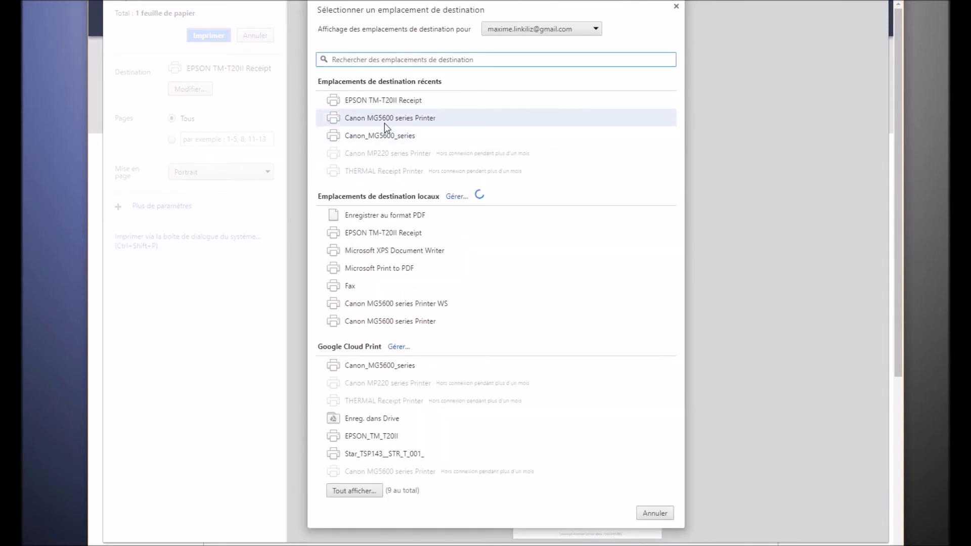
left_click(384, 123)
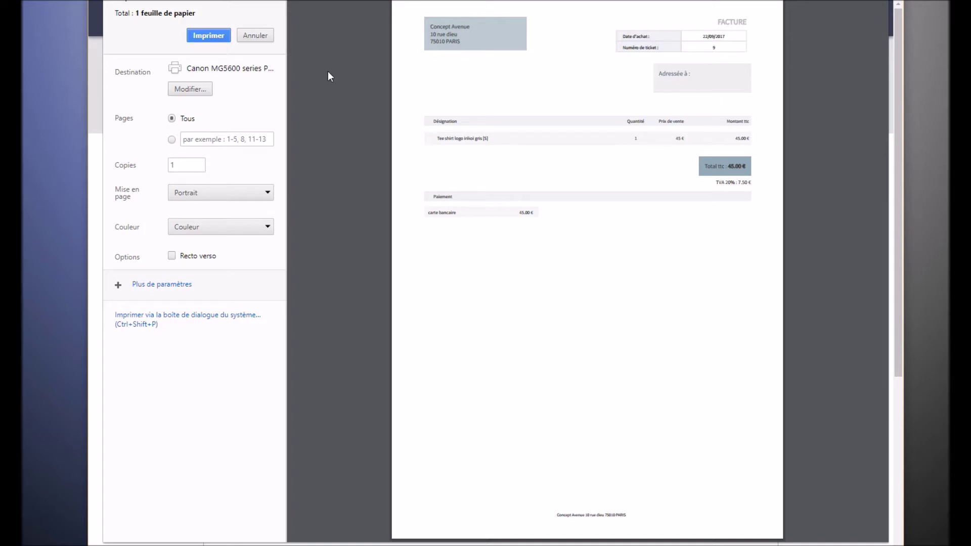
left_click(261, 39)
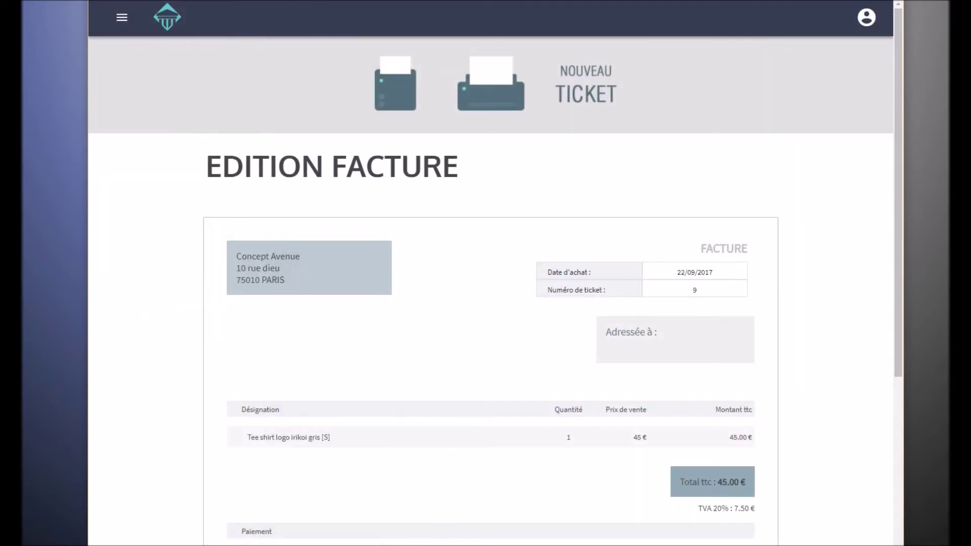
Compare the invoice's print preview without and with the "Graphiques d'arrière-plan" option, leaving it enabled and cancelling the print
left_click(487, 110)
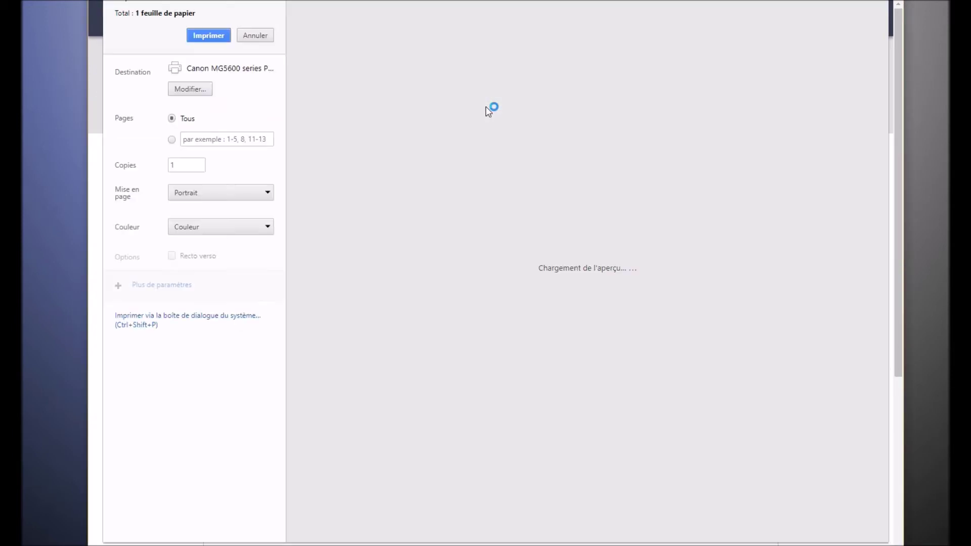
left_click(187, 286)
left_click(202, 382)
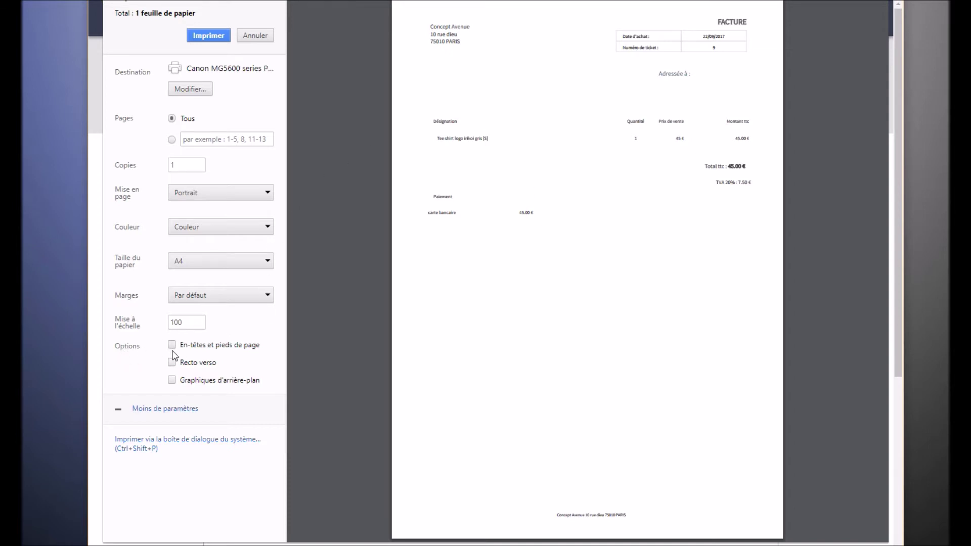
left_click(210, 382)
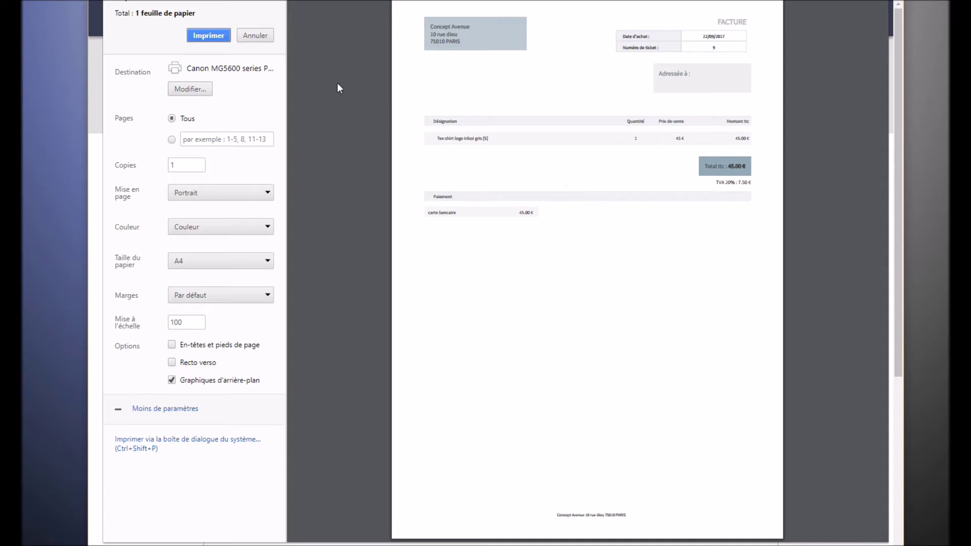
left_click(257, 36)
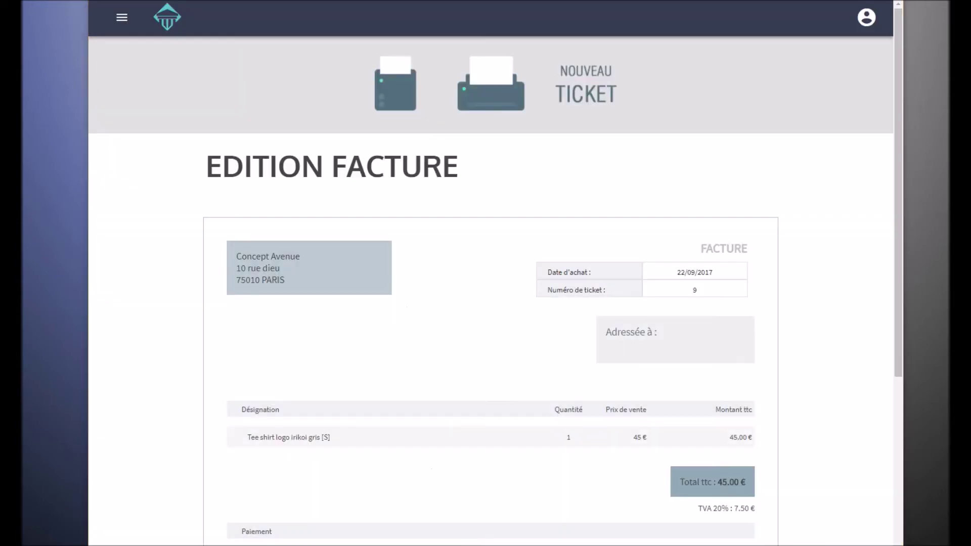
Start a new ticket, search the products for "f" and add Coffre vinoperfect éclat 30ml to the sale
left_click(594, 96)
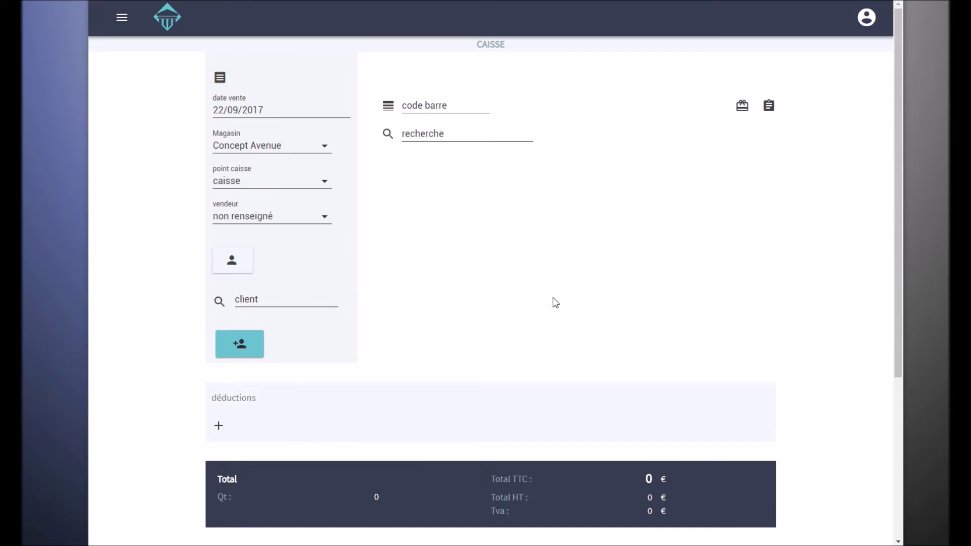
left_click(439, 137)
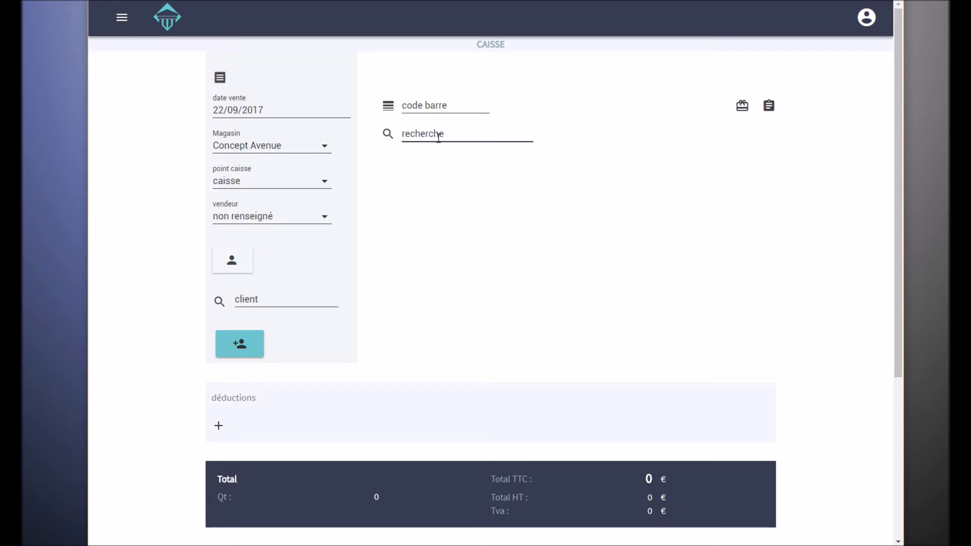
type("f")
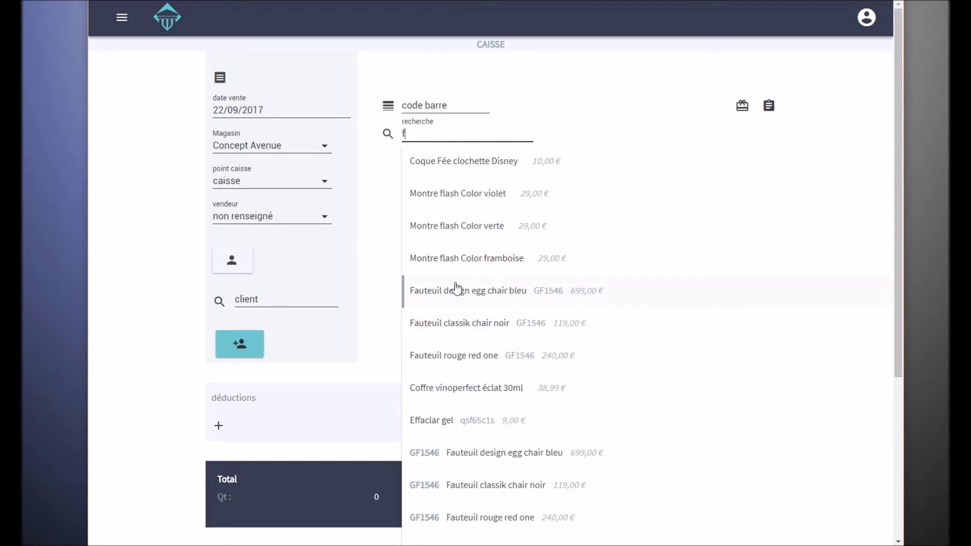
left_click(469, 393)
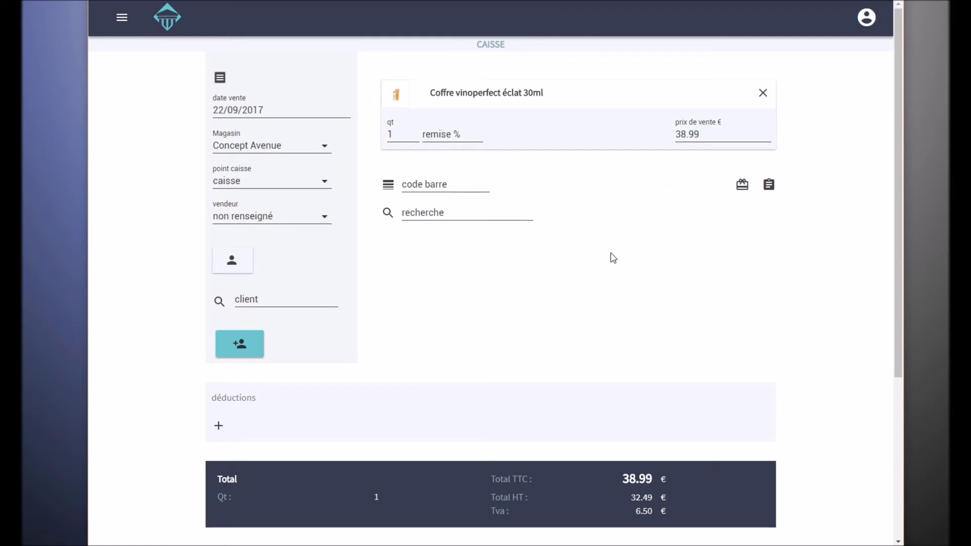
Add a cash payment of 50 € to the sale and record the cash change of -11.01 €
scroll(558, 248, "down", 1)
scroll(558, 248, "down", 3)
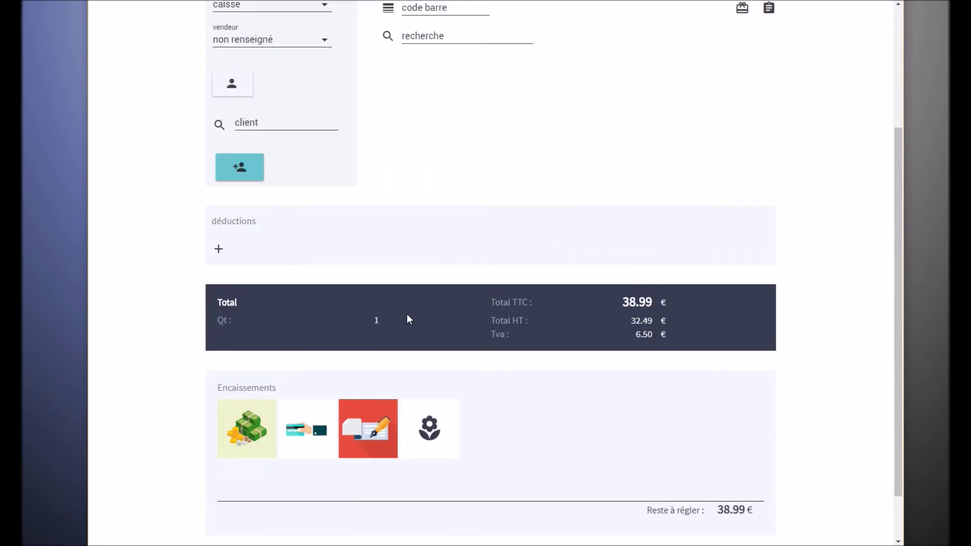
left_click(242, 448)
double_click(598, 394)
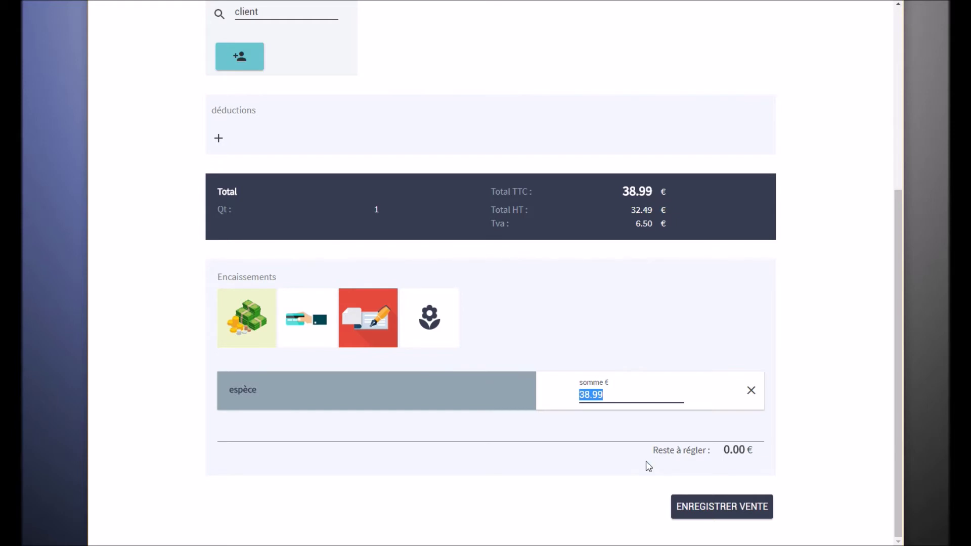
type("50")
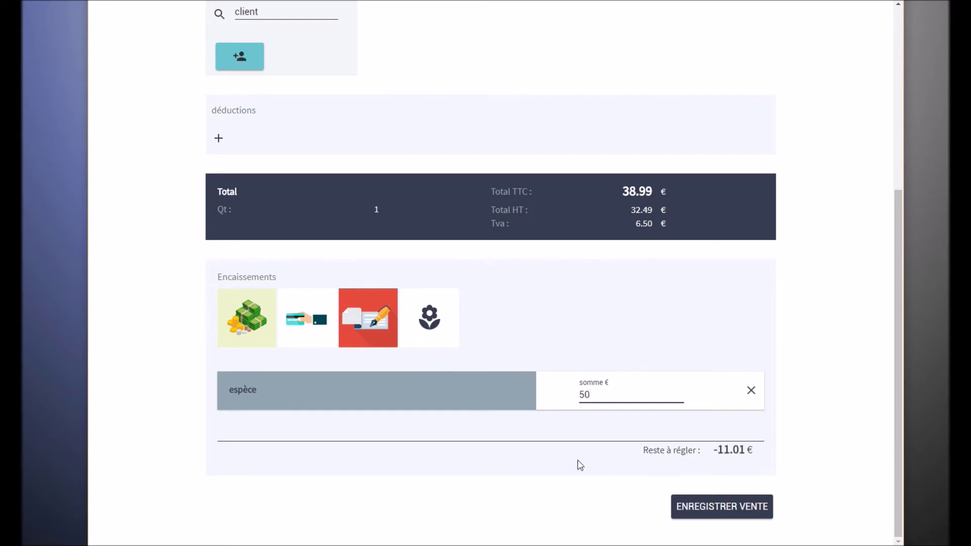
left_click(247, 322)
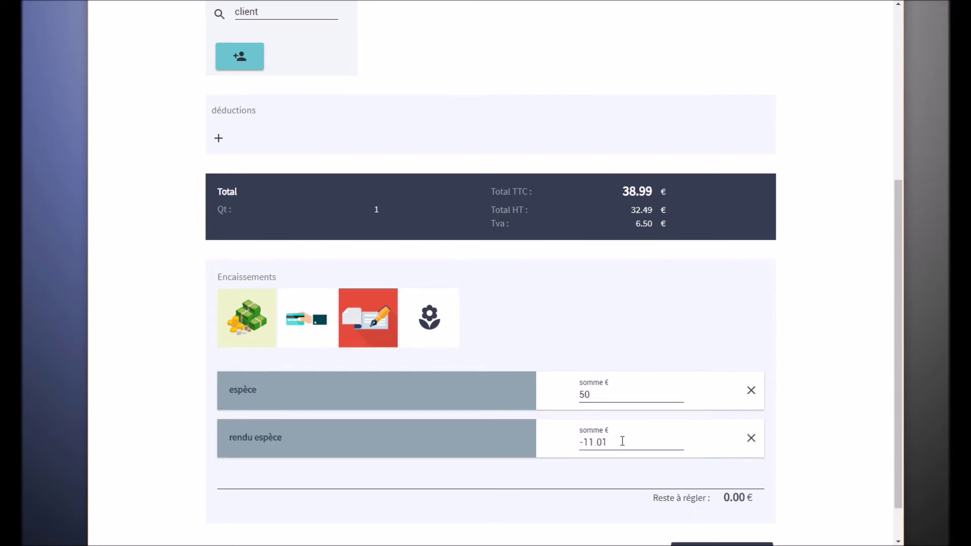
Save the sale and dismiss the print preview of its ticket
scroll(623, 441, "down", 1)
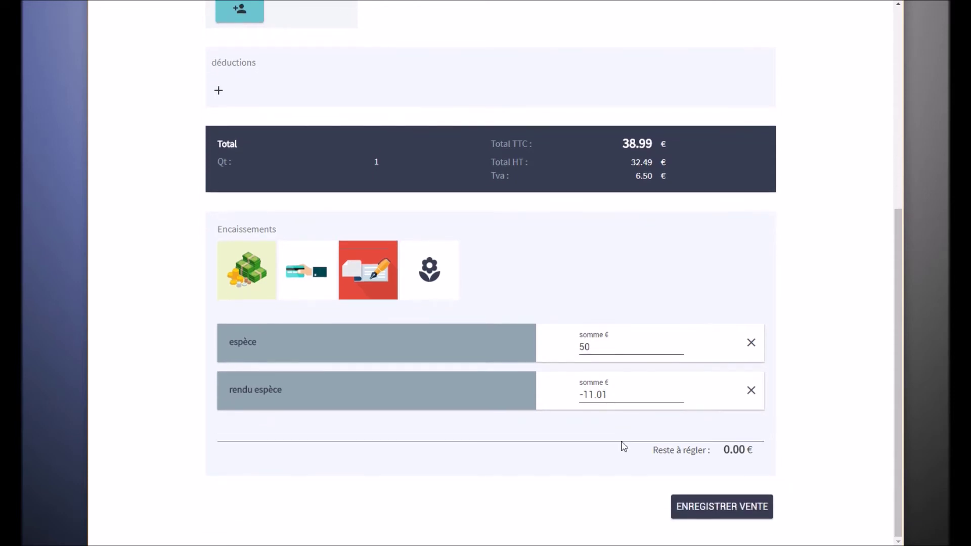
left_click(709, 508)
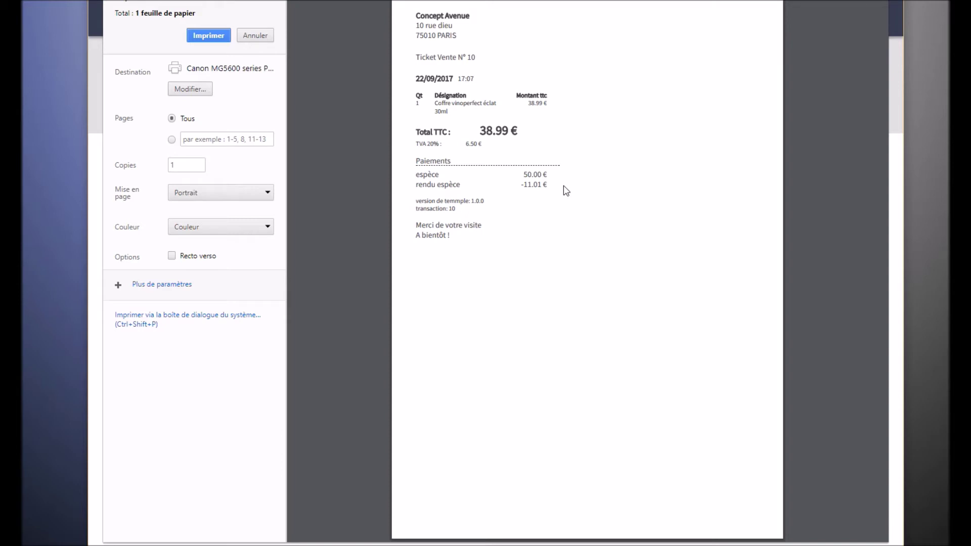
left_click(256, 37)
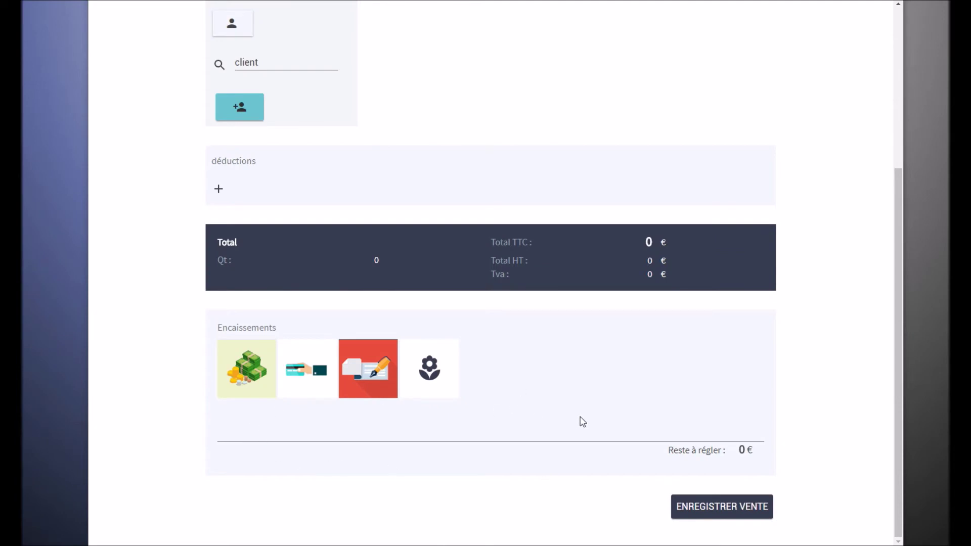
Open the Paiements page within the Caisse settings
scroll(850, 421, "up", 5)
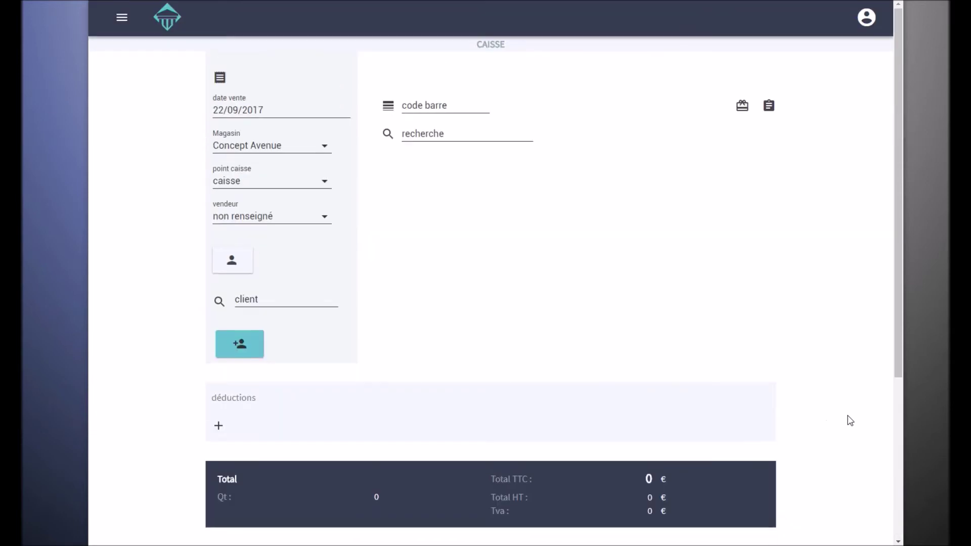
left_click(867, 19)
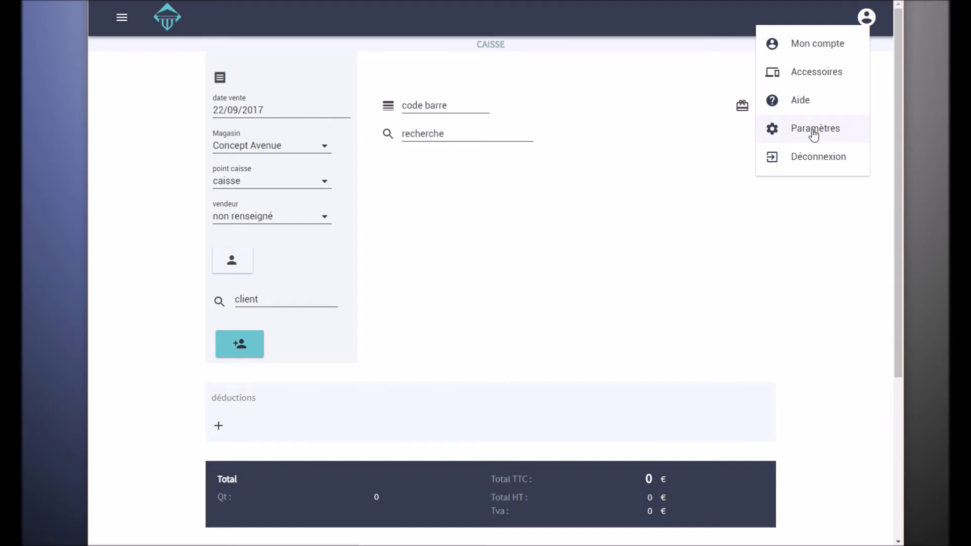
left_click(814, 133)
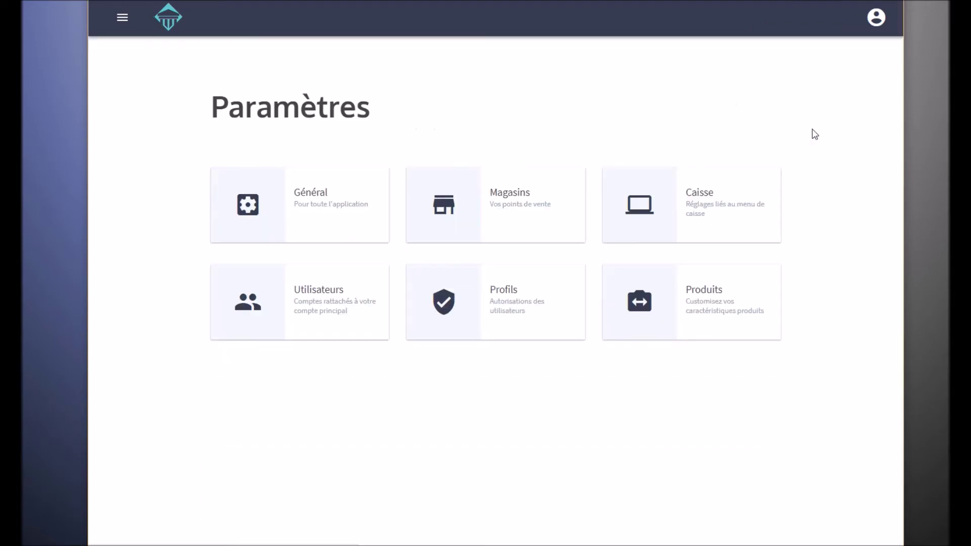
left_click(694, 205)
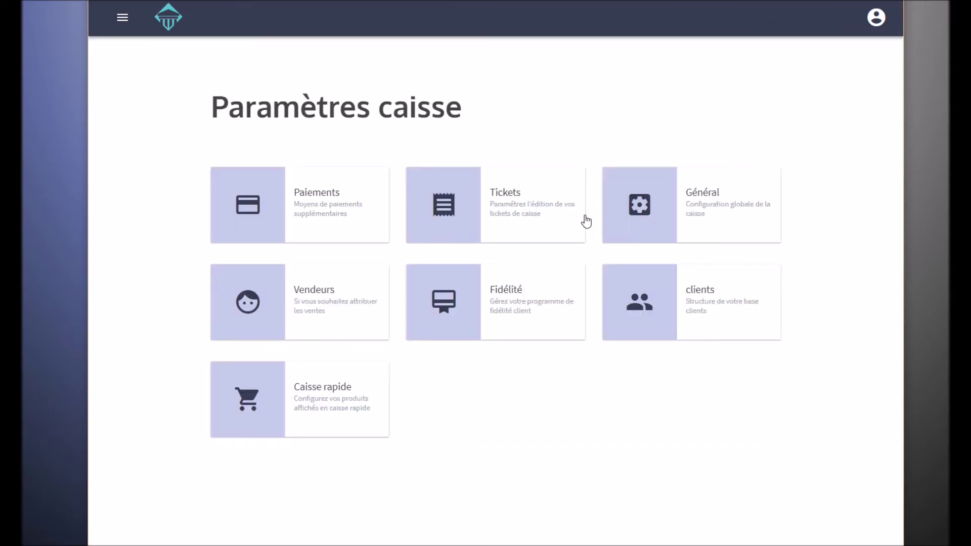
left_click(339, 214)
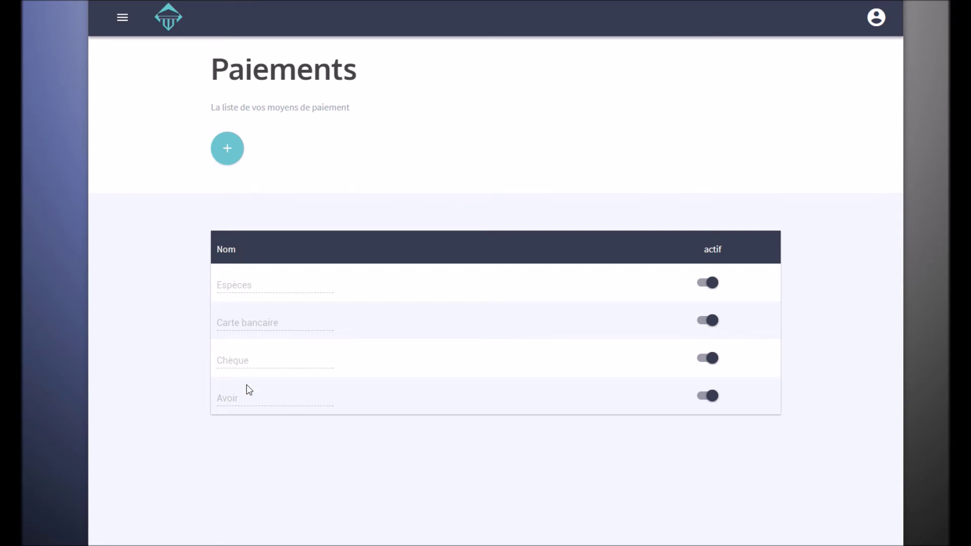
Deactivate the Chèque payment method and activate it again
double_click(256, 330)
left_click(260, 377)
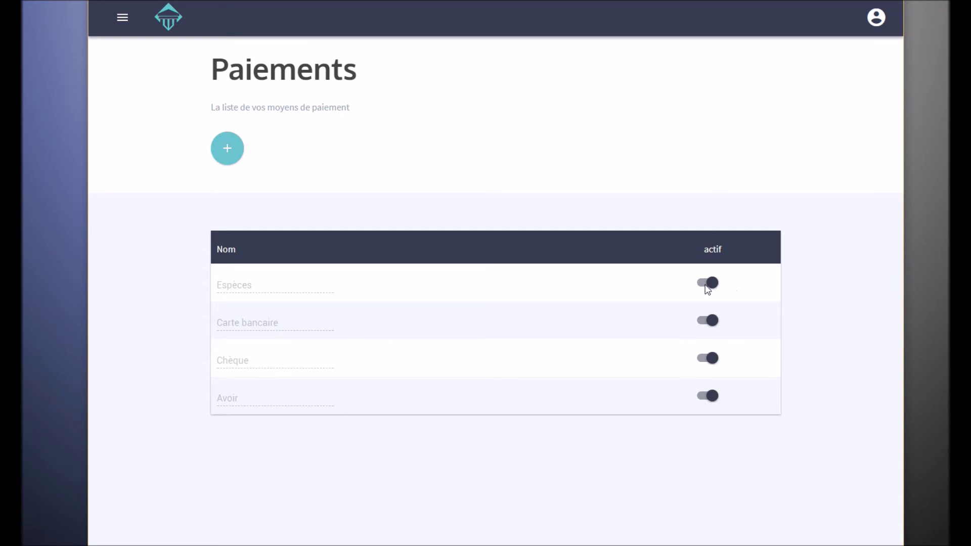
left_click(710, 360)
left_click(709, 359)
Create a new payment method named Virement
left_click(230, 153)
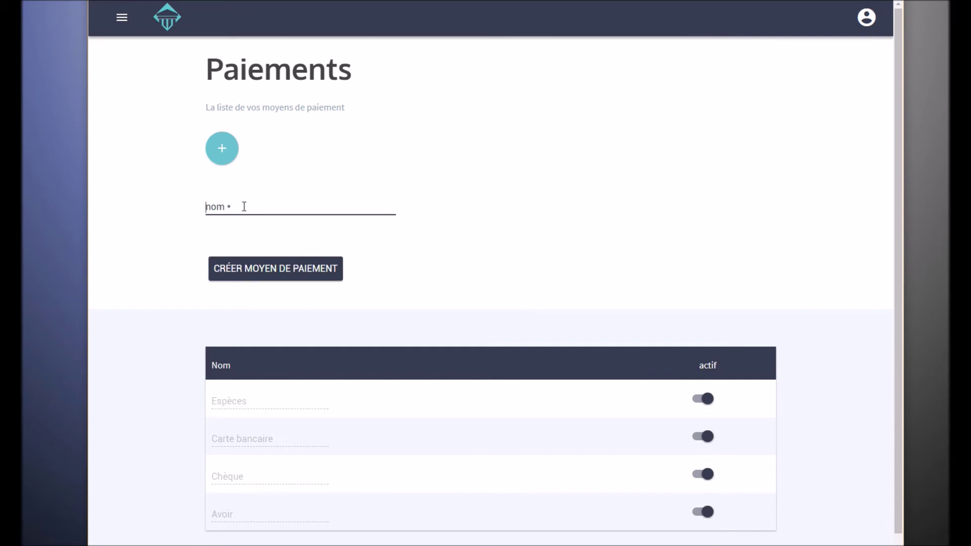
left_click(244, 206)
type("Virement")
left_click(265, 269)
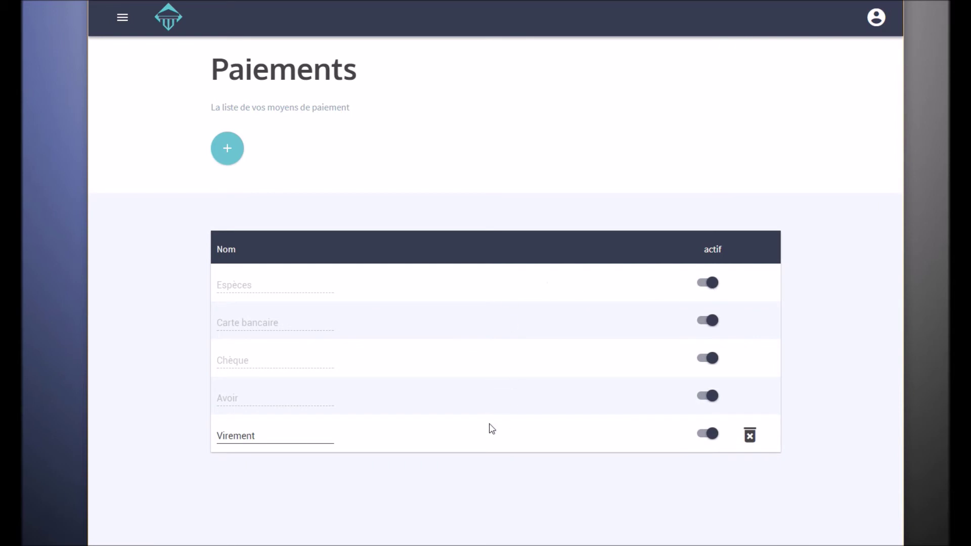
Switch the Virement payment method off and on again, and return to the home page
left_click(293, 433)
left_click(702, 437)
left_click(711, 438)
left_click(168, 28)
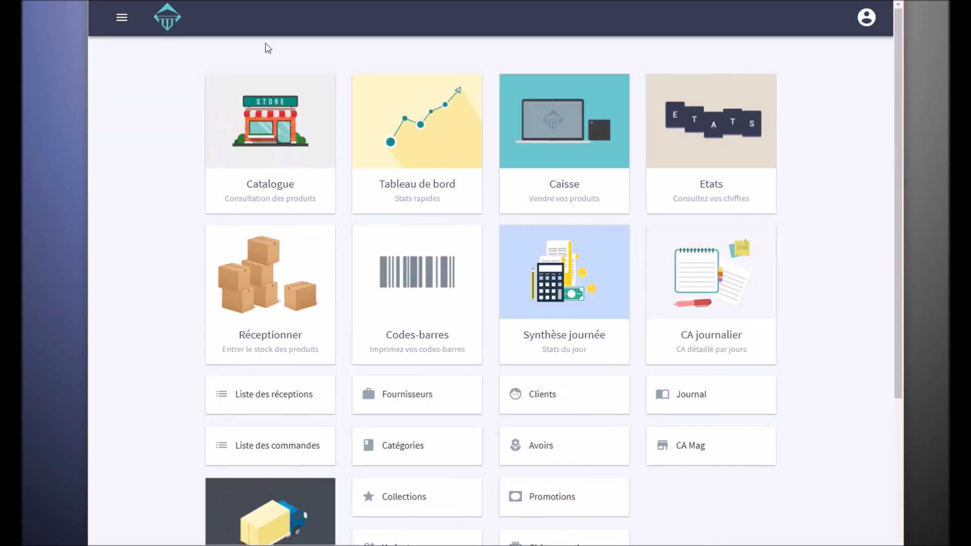
Open the Avoirs page from the home page
left_click(564, 152)
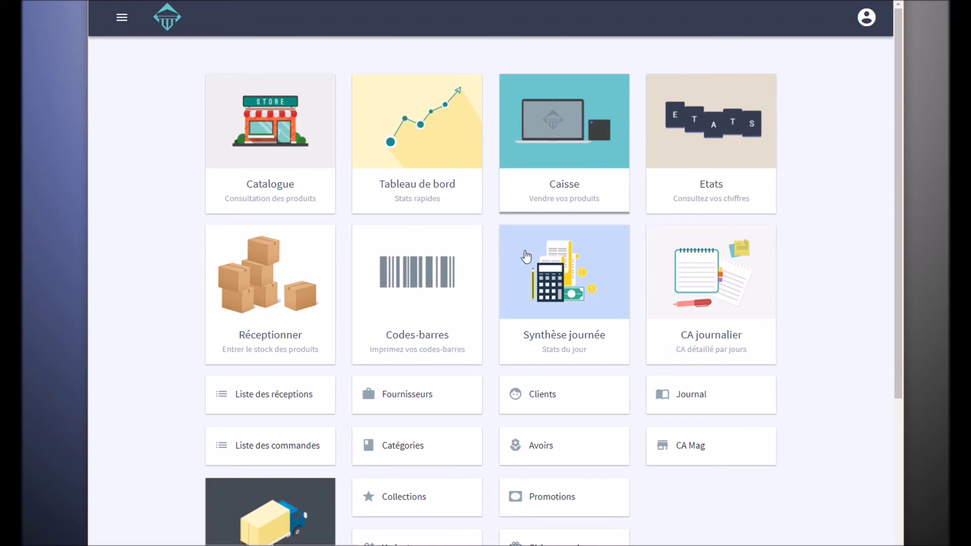
scroll(548, 221, "down", 5)
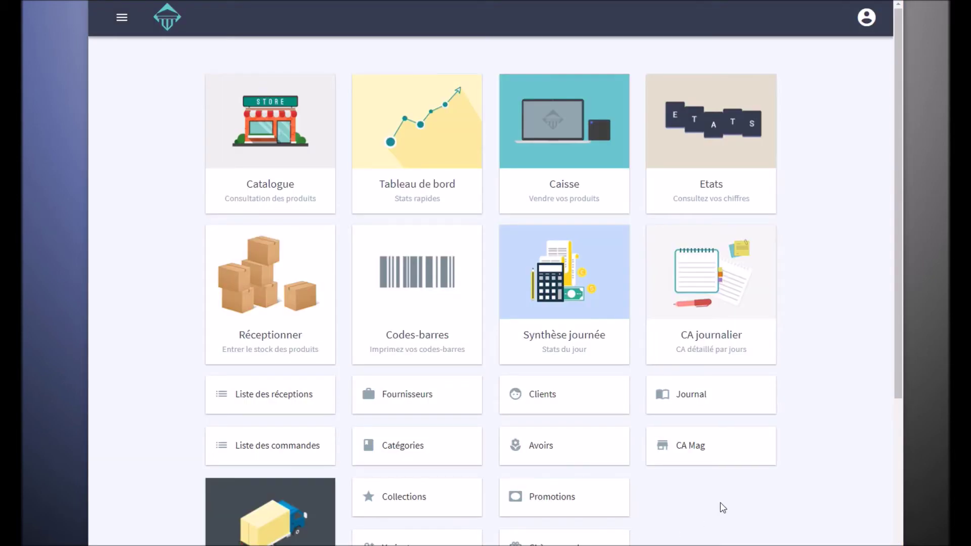
scroll(720, 503, "down", 3)
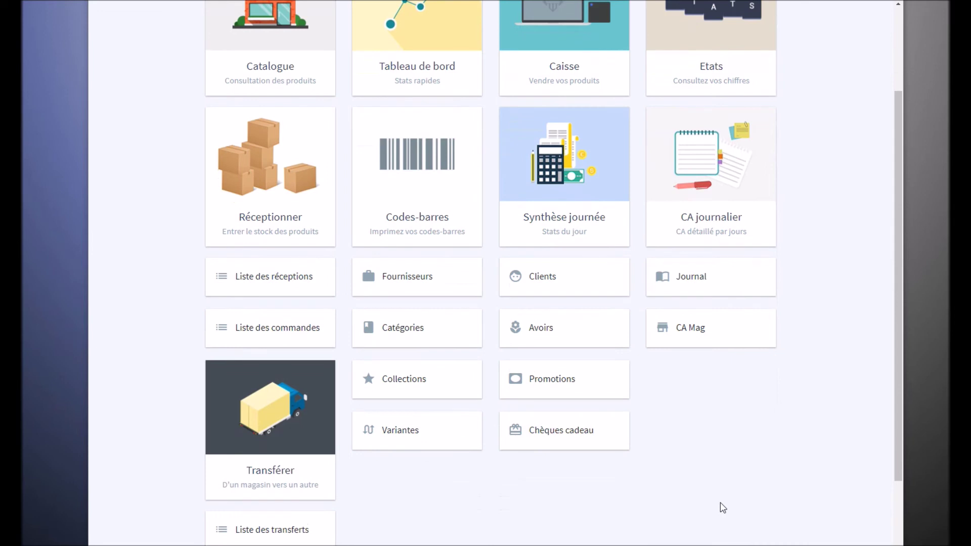
left_click(560, 336)
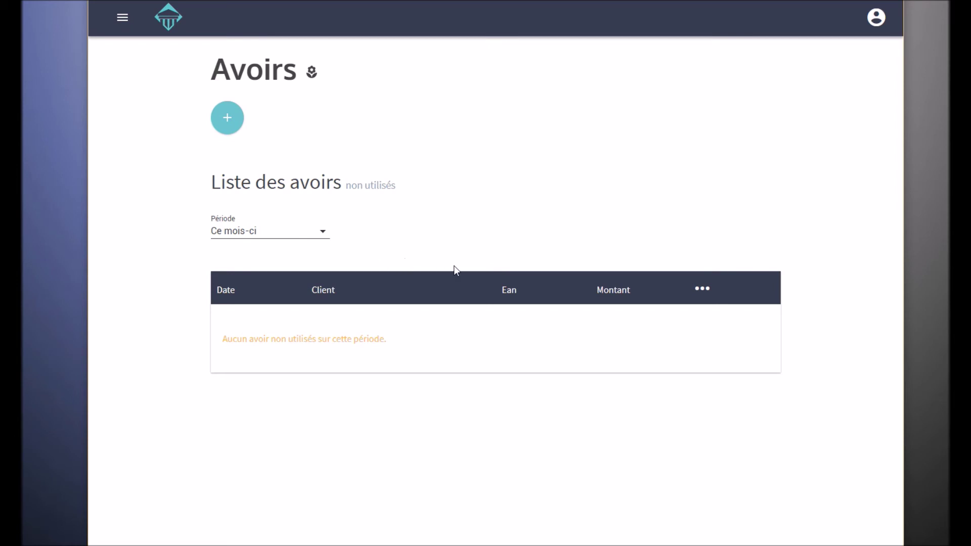
Open the creation form for a new avoir, look over its fields, and return to the home page without creating one
left_click(230, 124)
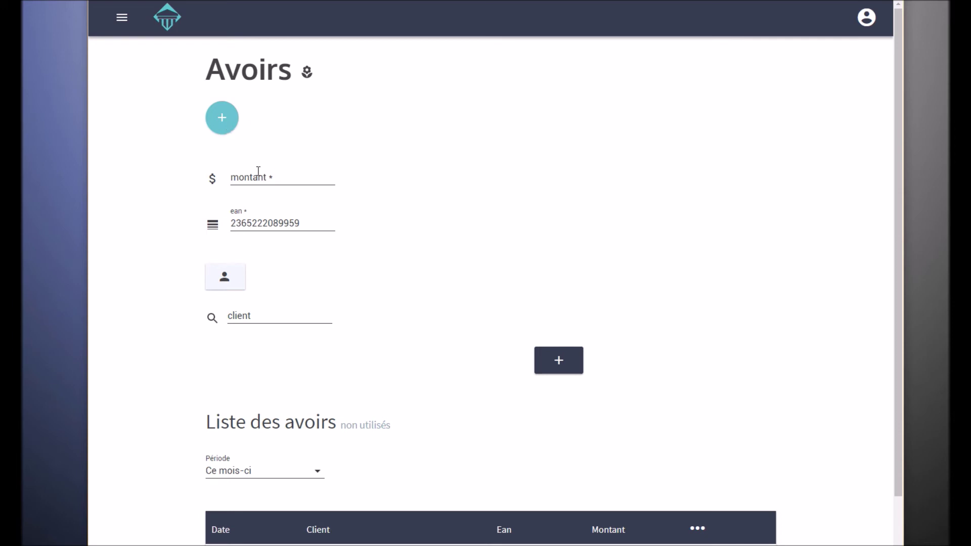
scroll(354, 293, "down", 1)
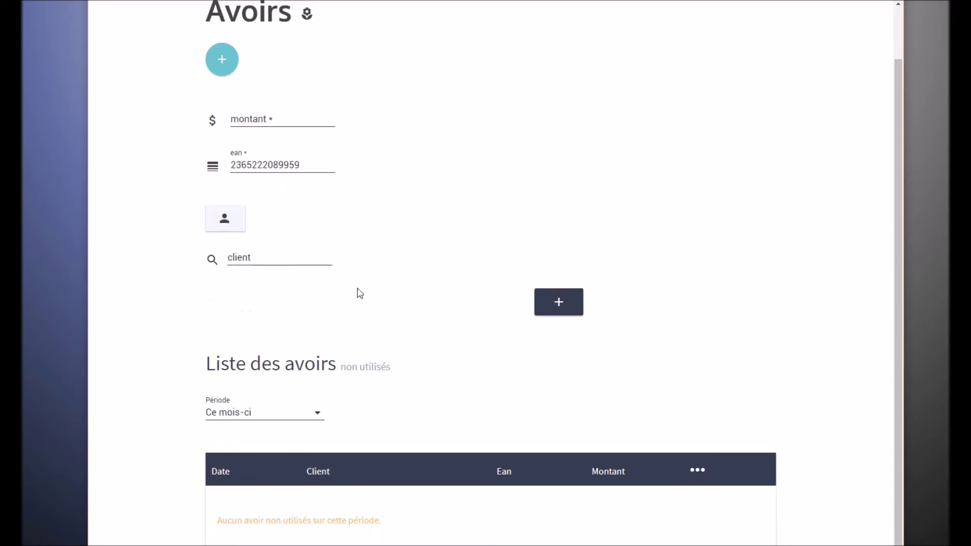
scroll(360, 294, "up", 1)
left_click(175, 23)
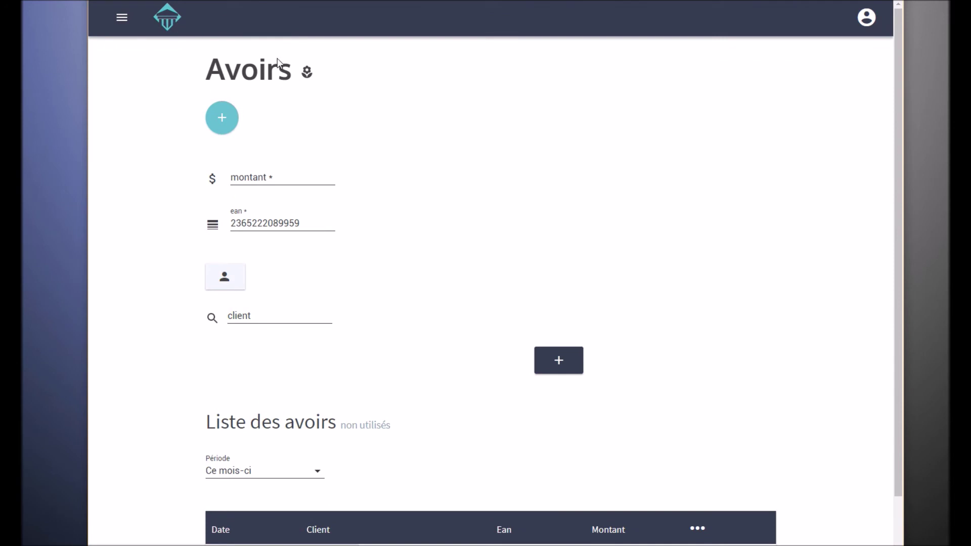
Open the Chèques cadeau page, view the actions available for the listed gift cheque, and open the creation form for a new one
scroll(524, 256, "down", 5)
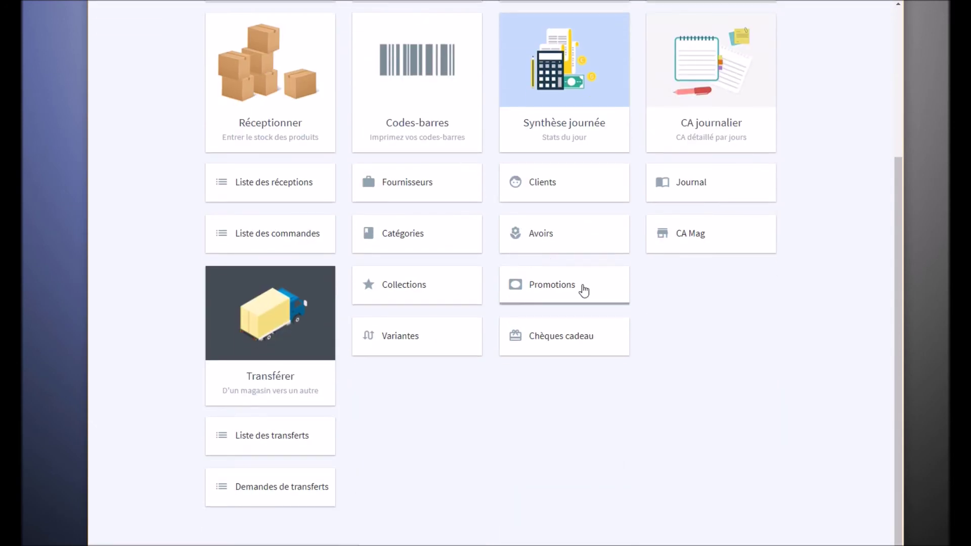
left_click(553, 344)
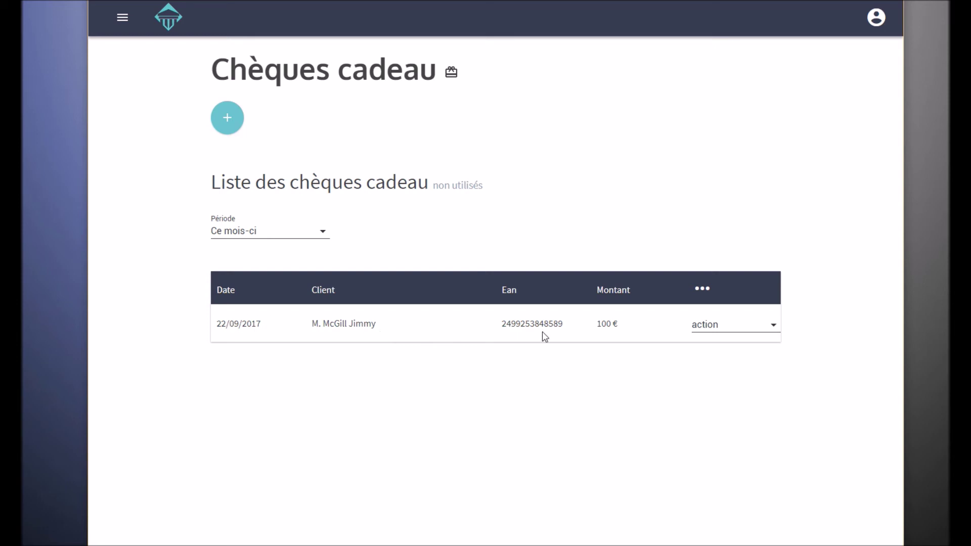
left_click(734, 327)
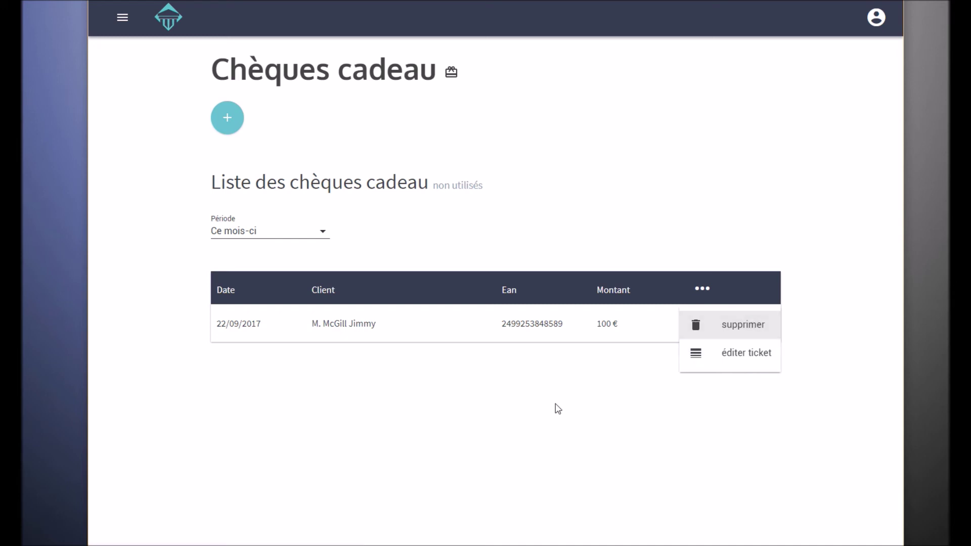
left_click(523, 386)
left_click(227, 120)
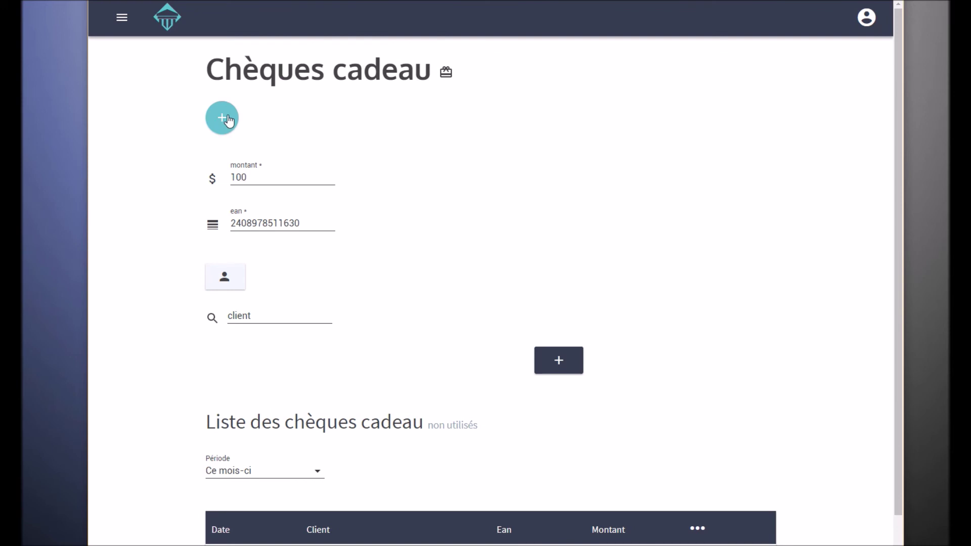
Leave the Chèques cadeau page, view the Avoirs list once more, and return to the home page
left_click(160, 25)
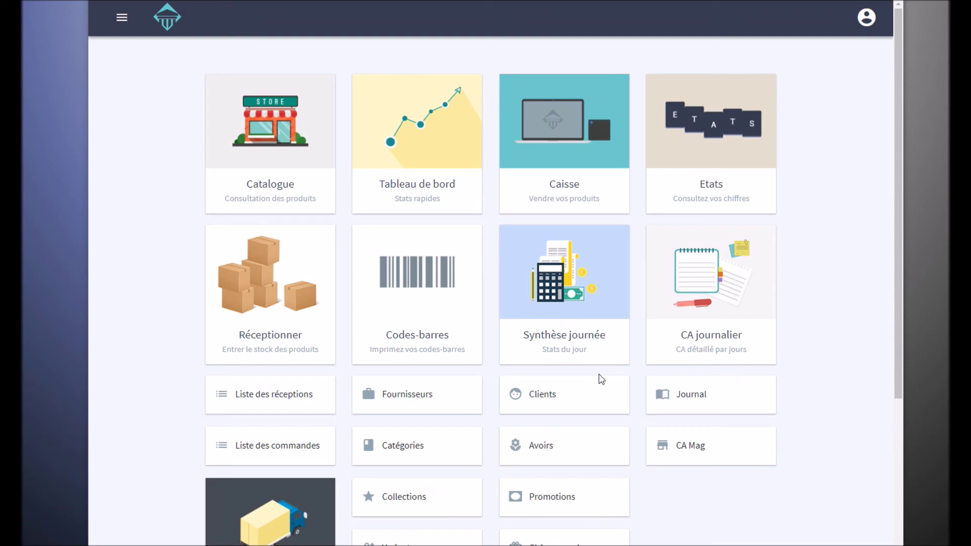
left_click(585, 446)
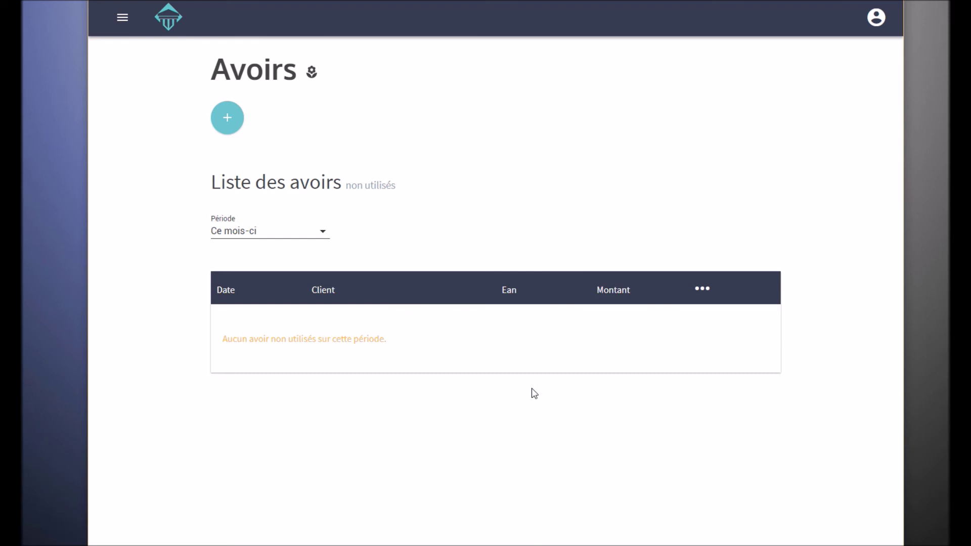
left_click(174, 23)
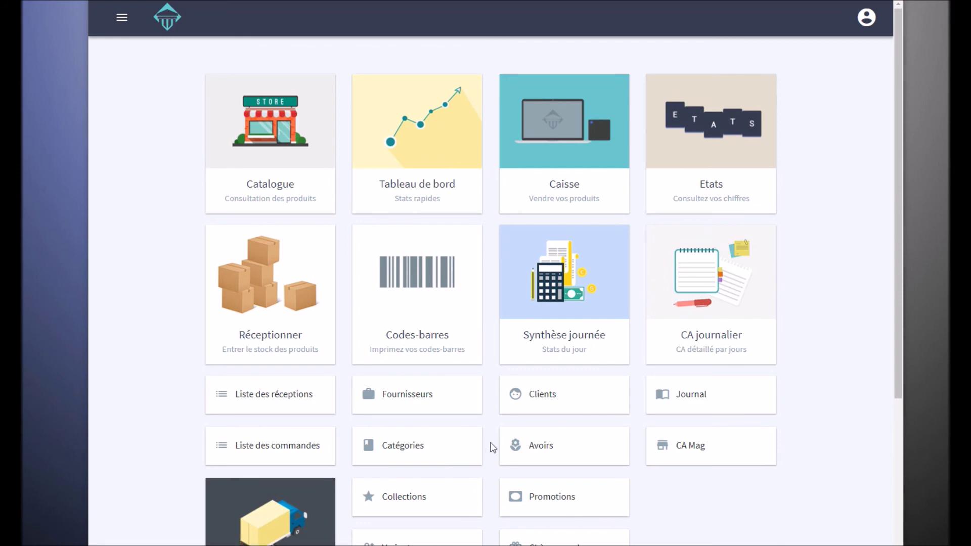
Open the Journal and examine the current day's sales, payments, TVA and revenue totals
left_click(702, 403)
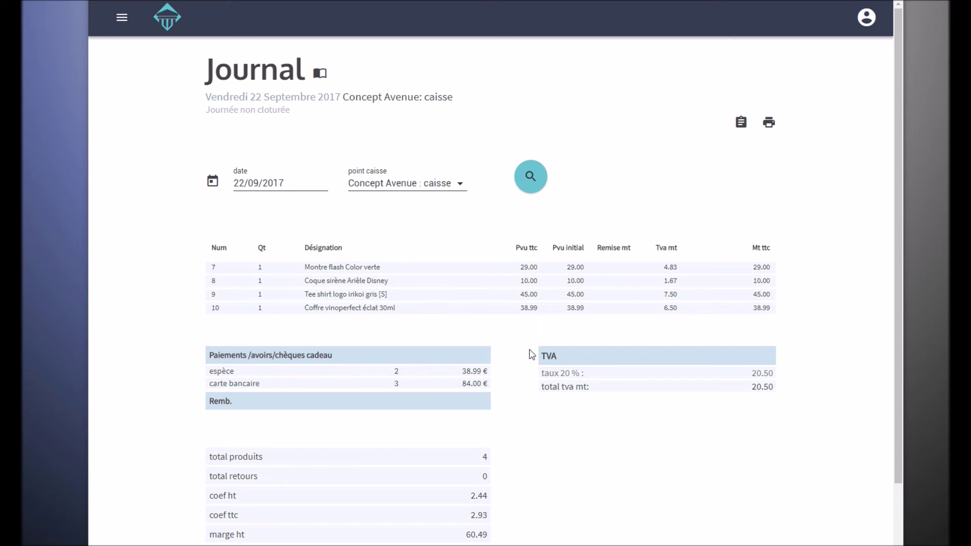
scroll(532, 351, "down", 2)
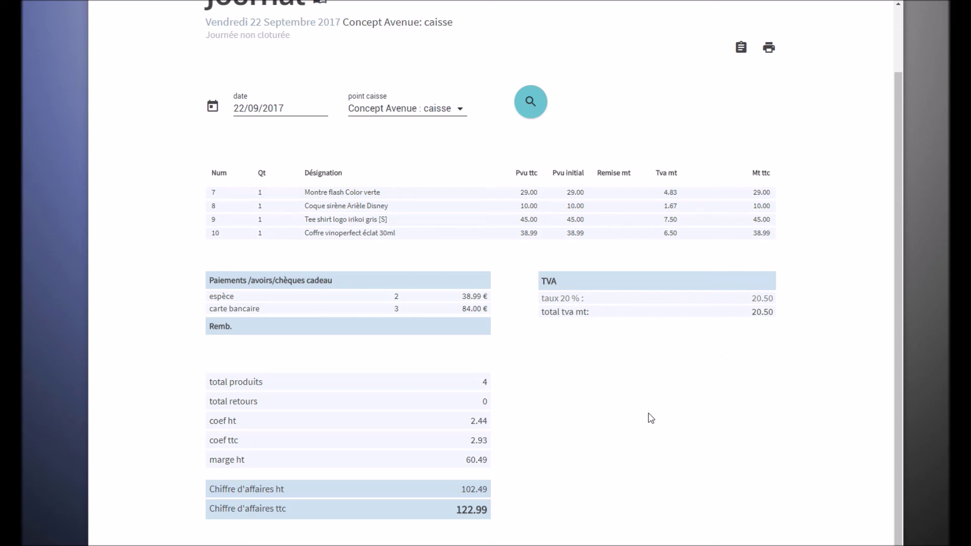
scroll(652, 419, "up", 2)
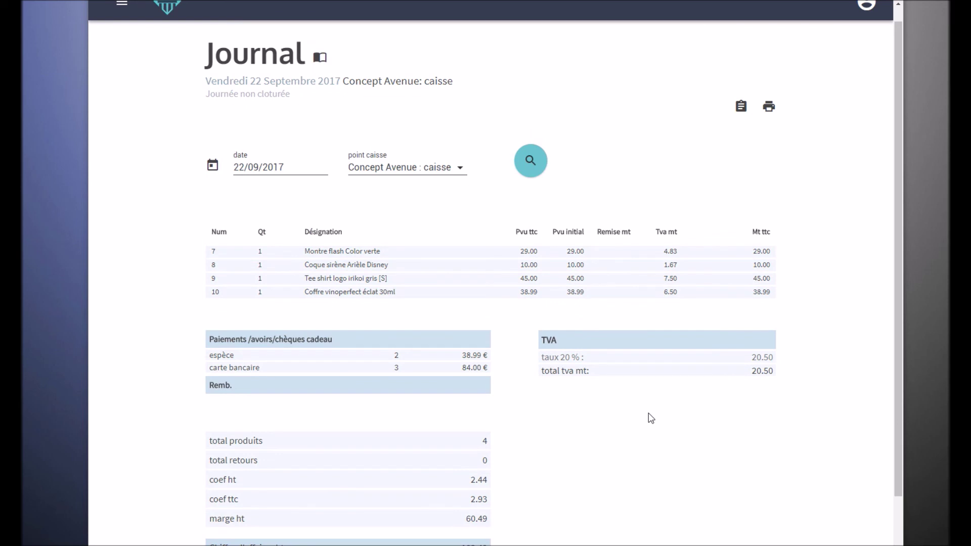
scroll(652, 419, "down", 2)
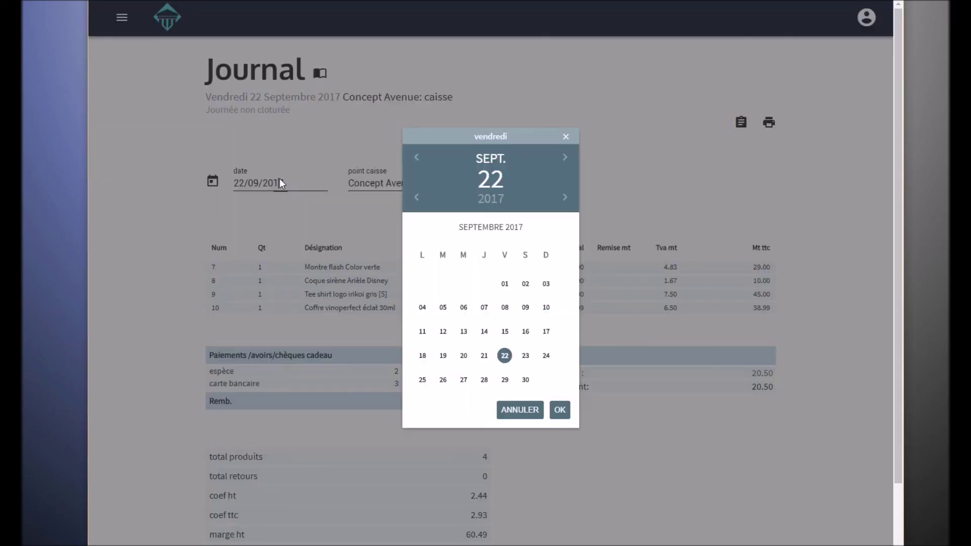
Set the Journal date to 21/09/2017, run the search, and look through that day's entries
left_click(280, 182)
left_click(484, 357)
left_click(562, 412)
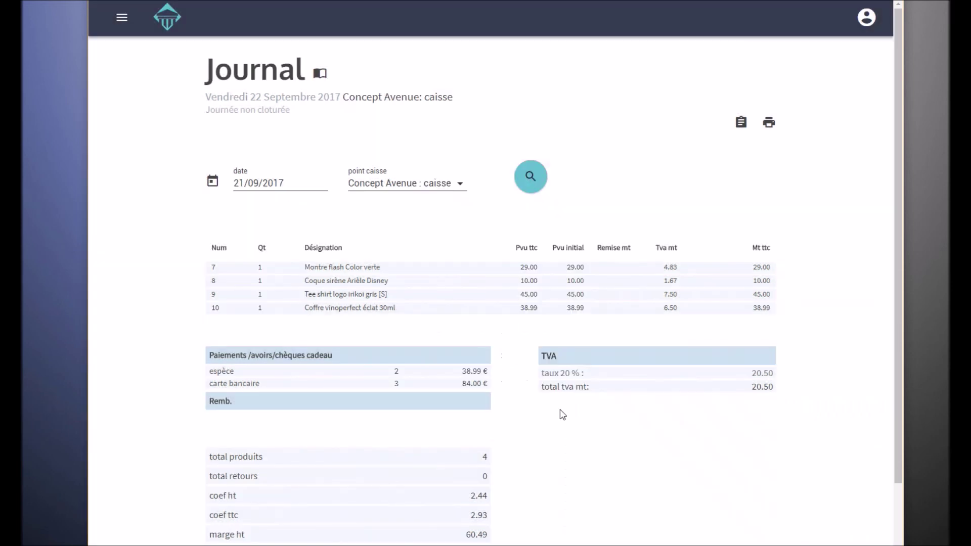
left_click(528, 186)
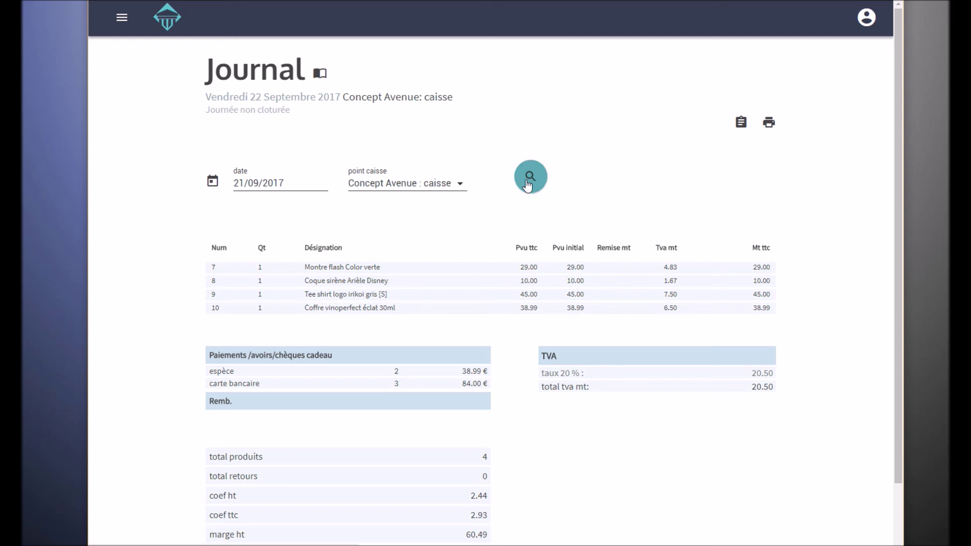
scroll(429, 249, "down", 2)
scroll(188, 91, "up", 2)
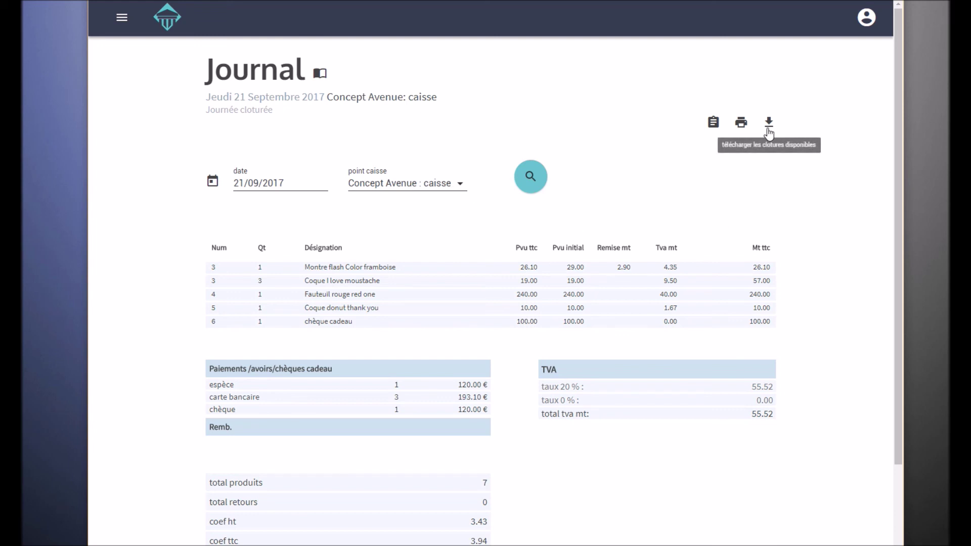
Show the closure downloads available for 21/09/2017 and download the Ventes, Paiements and Logs files
left_click(770, 128)
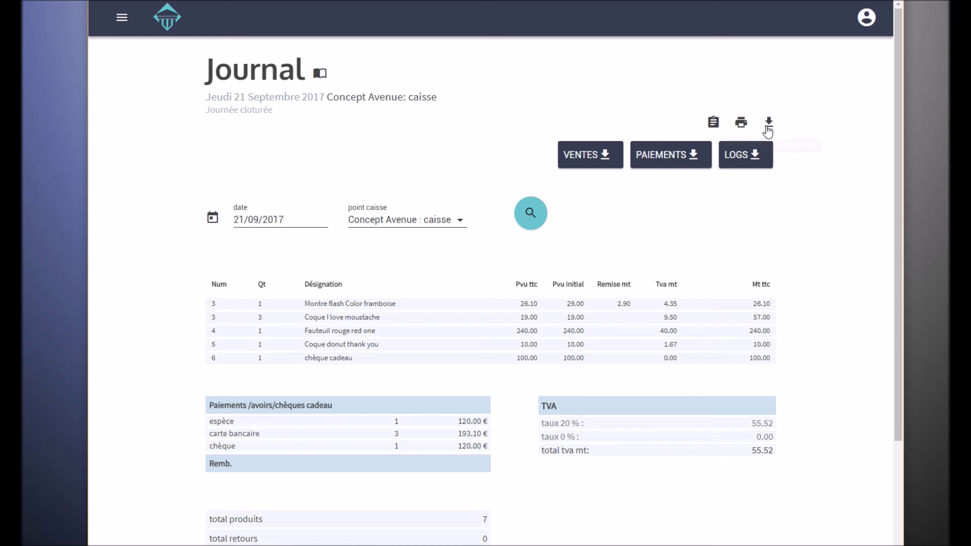
left_click(591, 162)
left_click(666, 163)
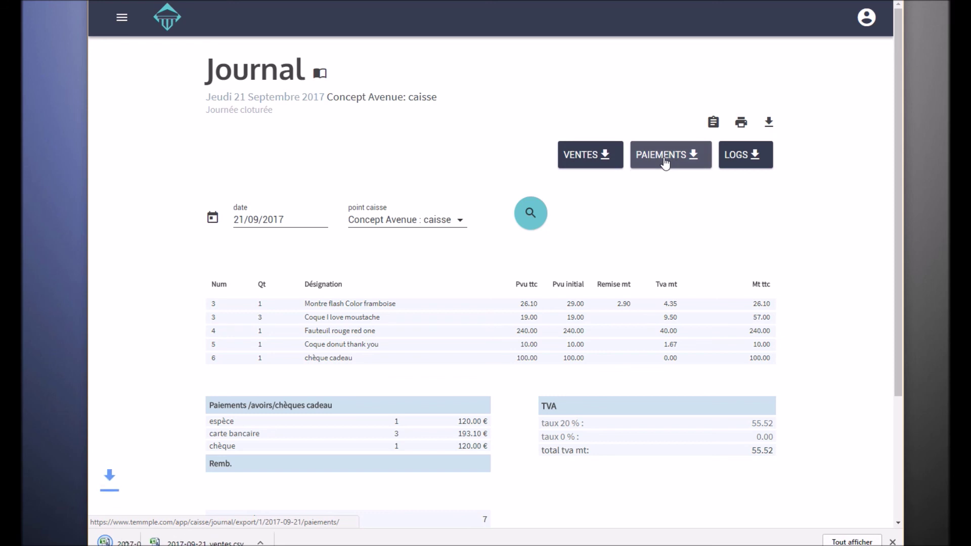
left_click(751, 163)
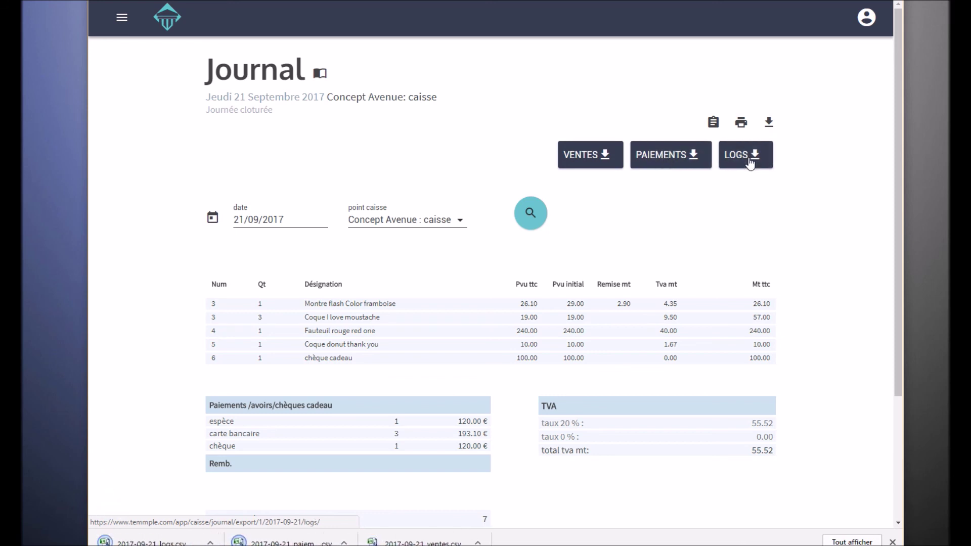